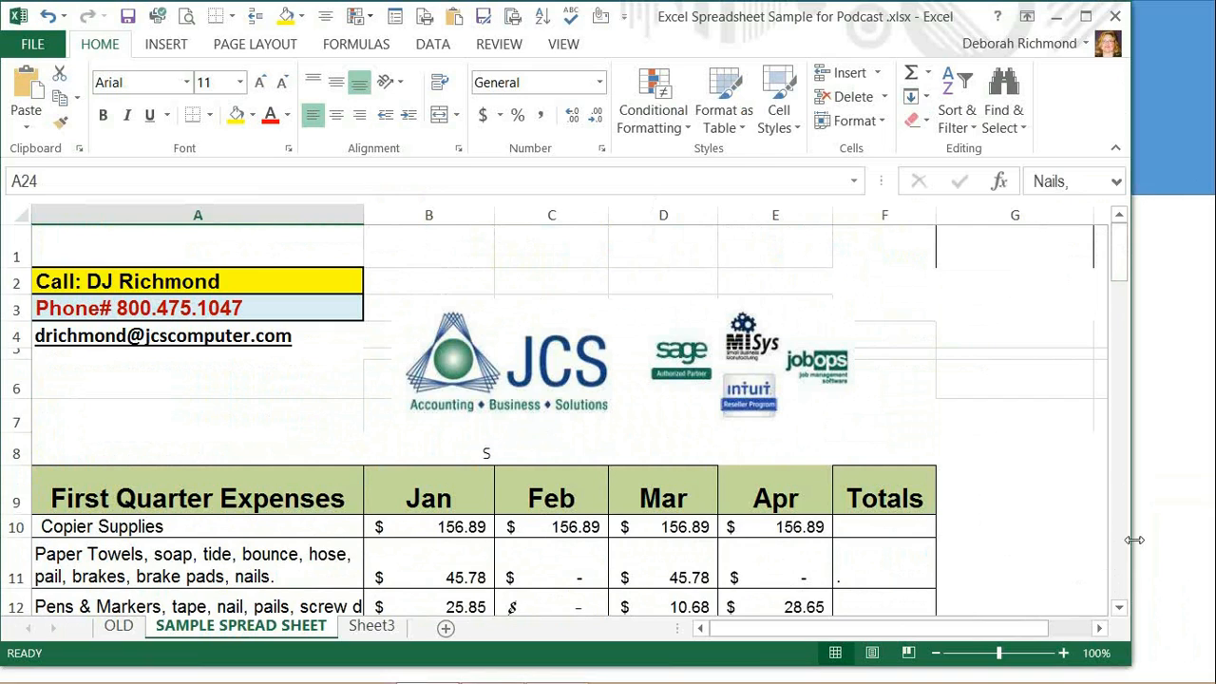
# Step: Clear the January total in cell B13 of the First Quarter Expenses table
pyautogui.click(1119, 609)
pyautogui.click(1119, 609)
pyautogui.click(1119, 609)
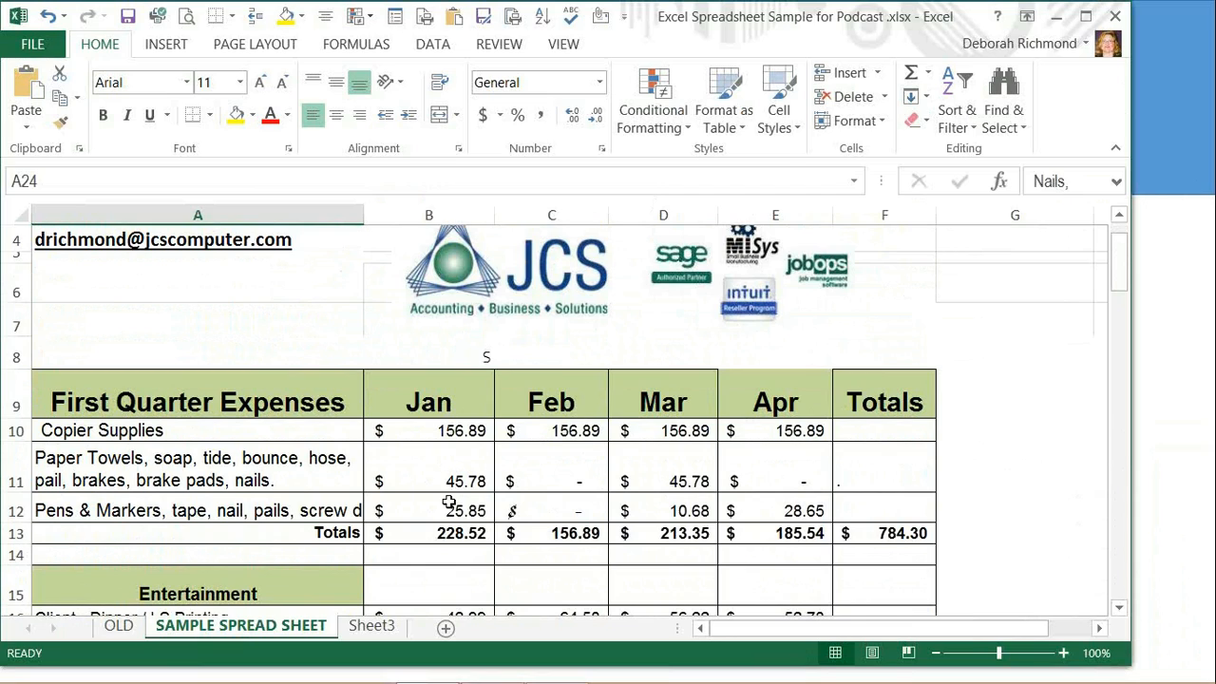
pyautogui.click(445, 535)
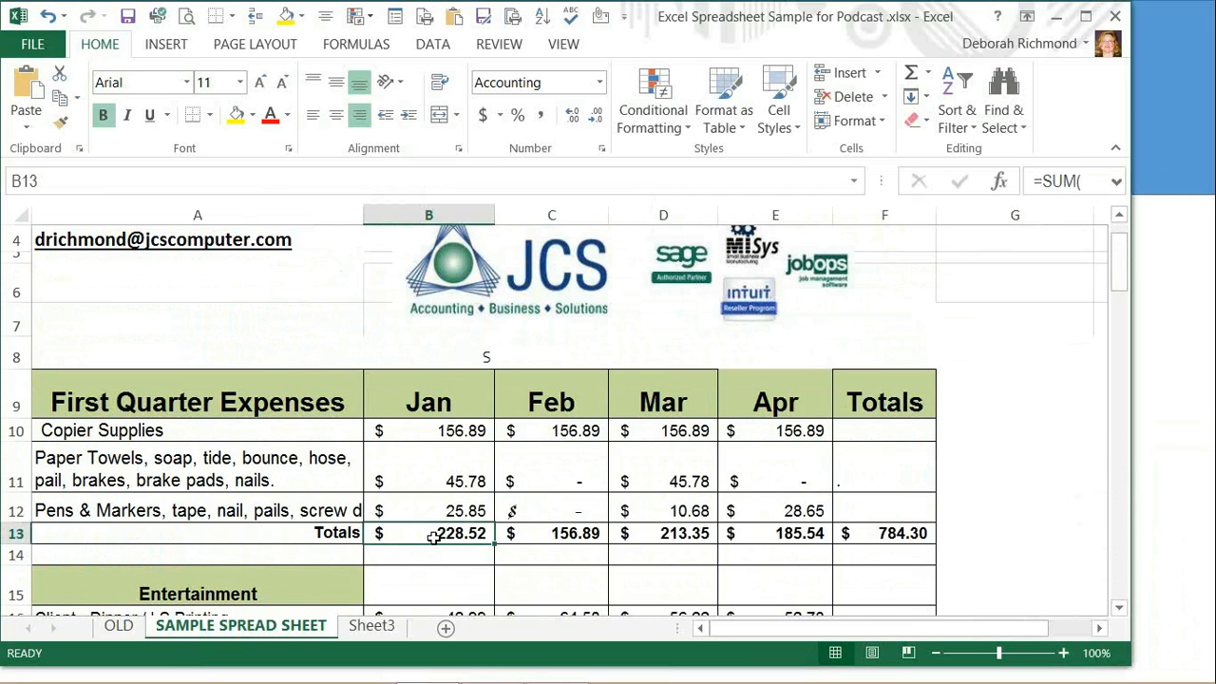
pyautogui.press('Delete')
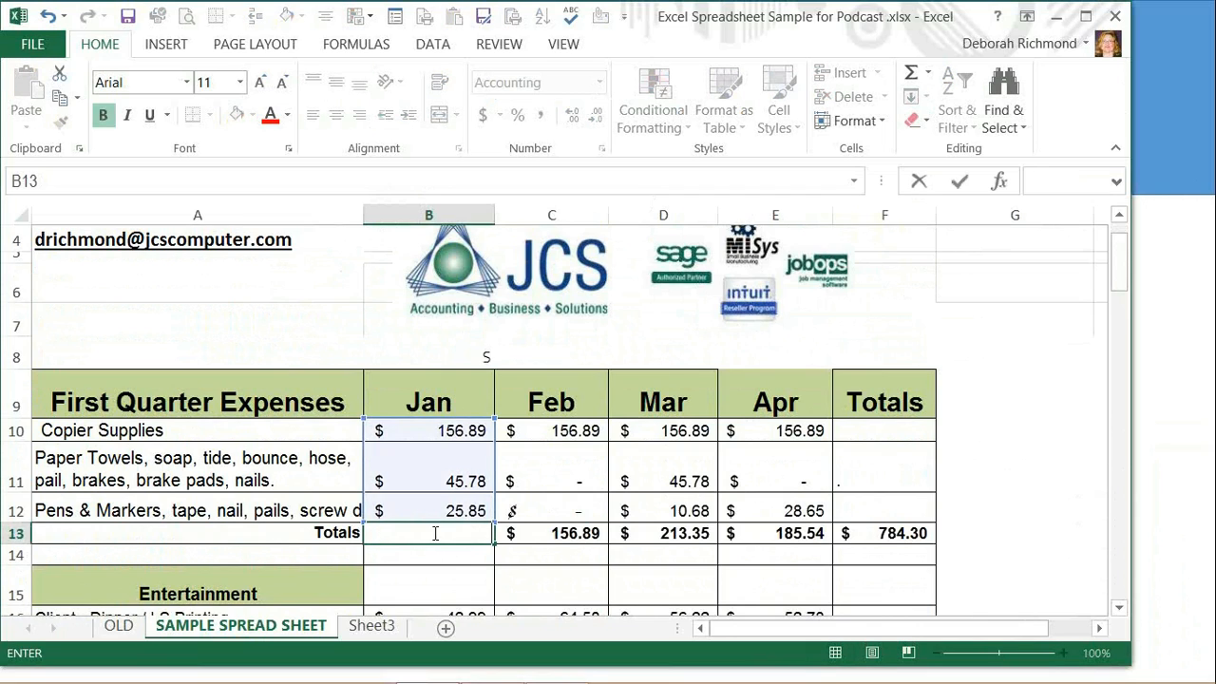
pyautogui.click(444, 558)
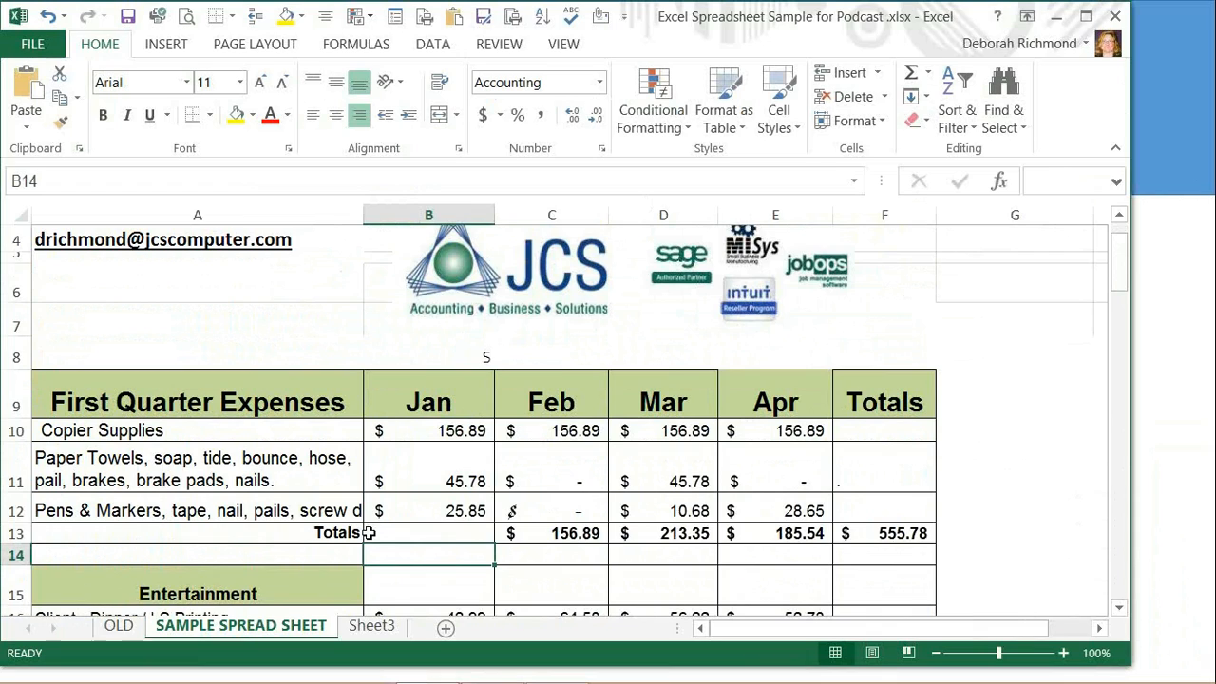
# Step: Total the January expenses in B10:B12 into cell B13 with AutoSum's Sum function
pyautogui.click(432, 431)
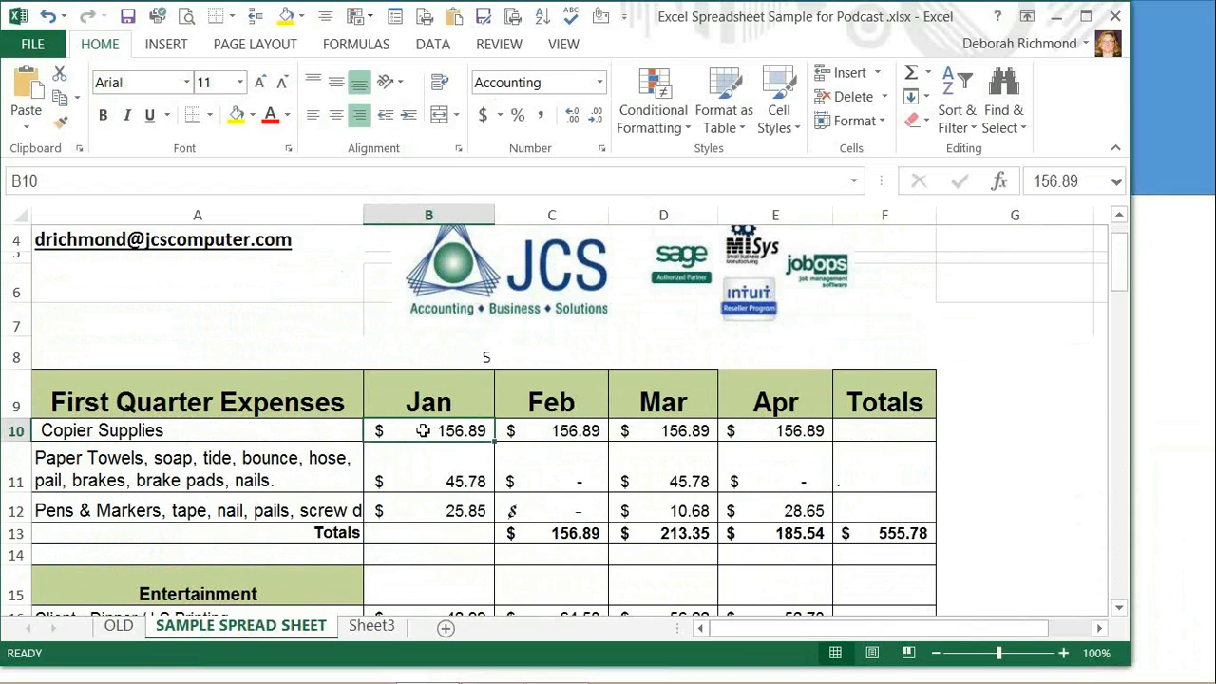
pyautogui.moveTo(423, 431); pyautogui.dragTo(420, 530)
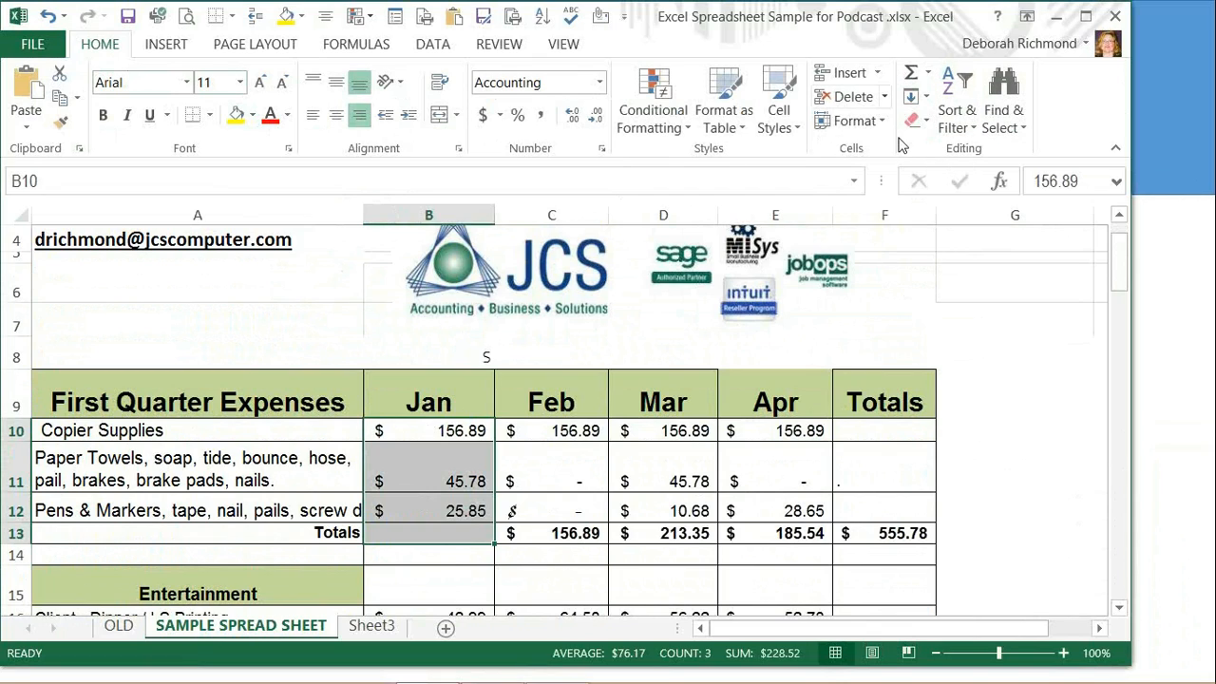
pyautogui.click(929, 74)
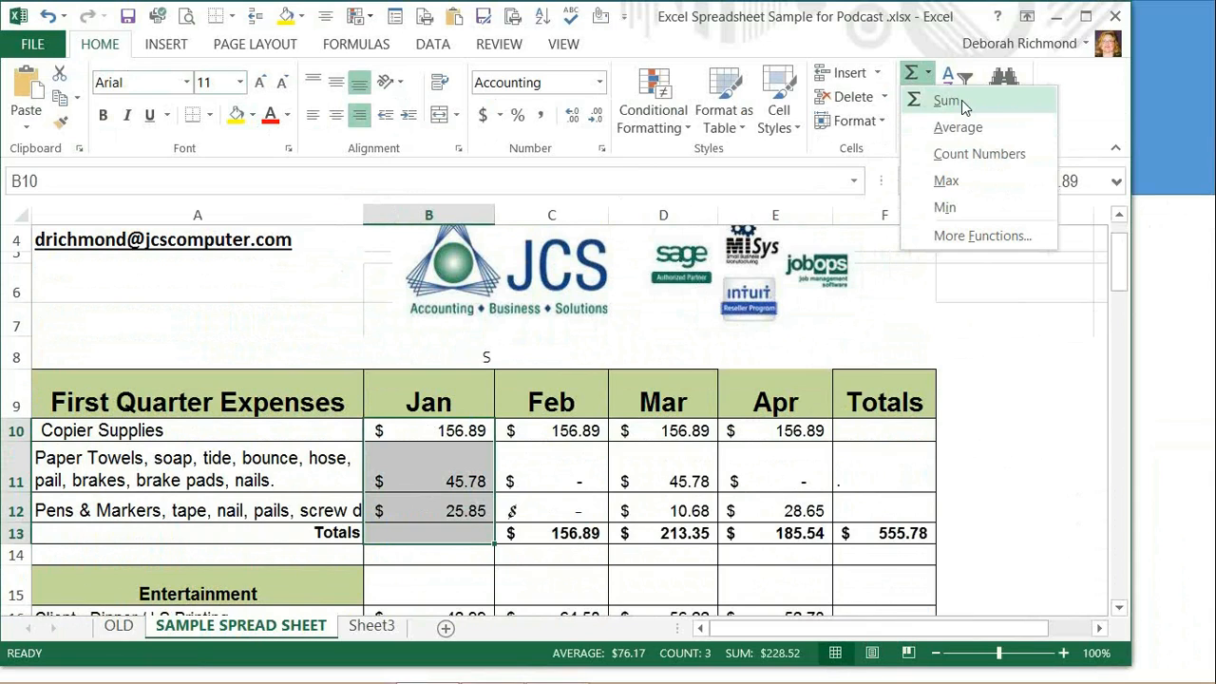
pyautogui.click(965, 103)
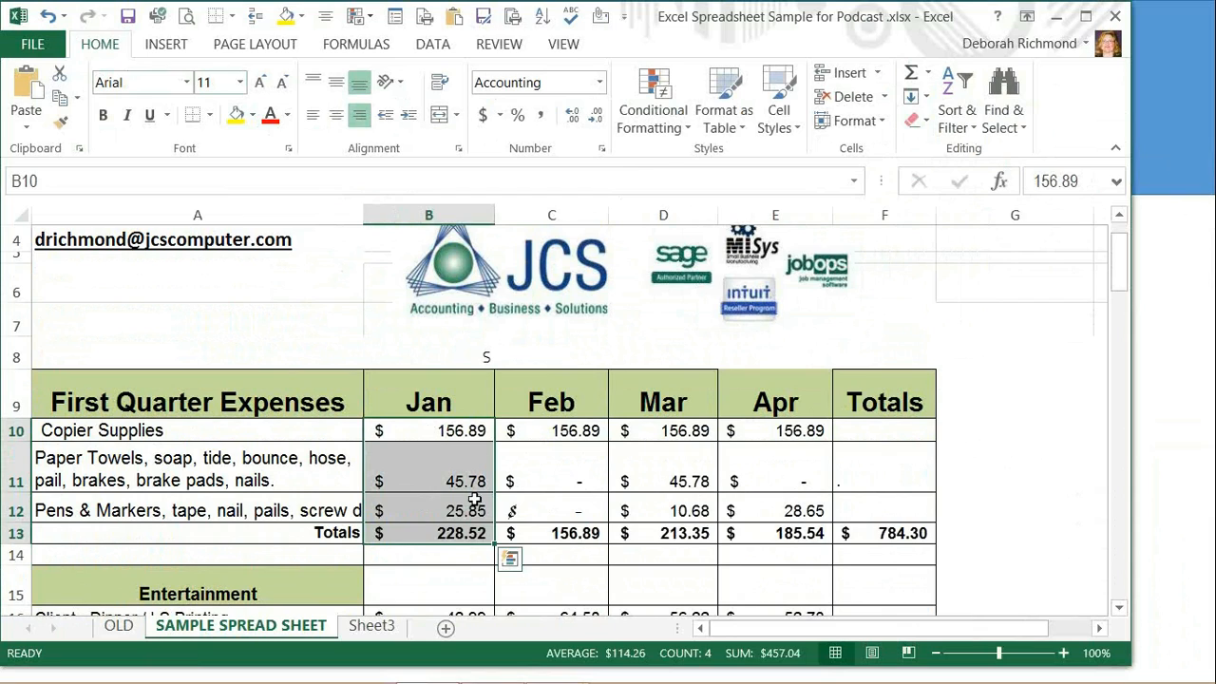
pyautogui.click(479, 577)
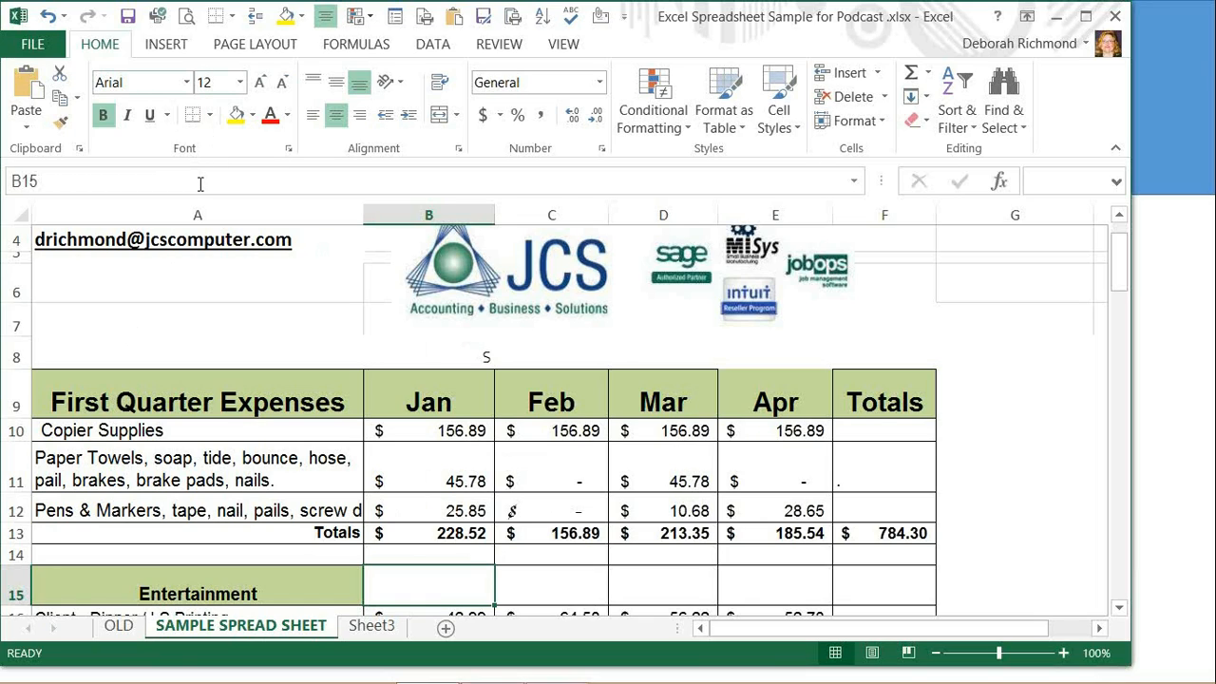
# Step: Fill the Copier Supplies row, A10:F10, with the same light olive green as the table's header row
pyautogui.click(252, 115)
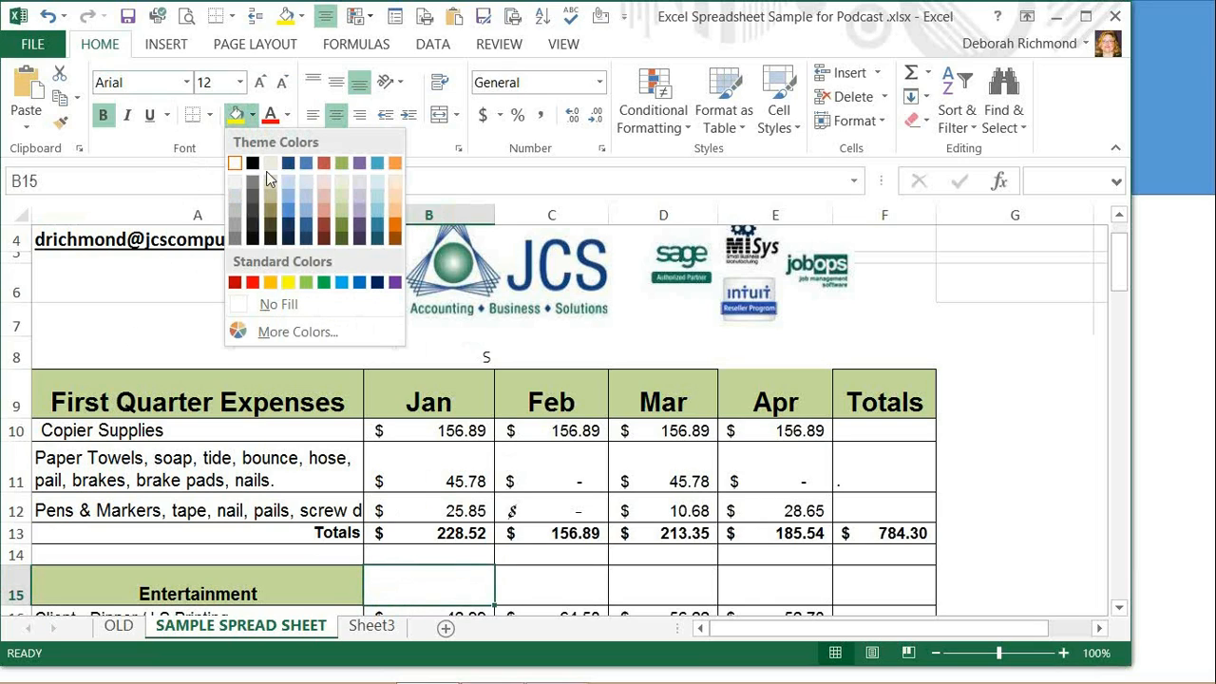
pyautogui.click(174, 302)
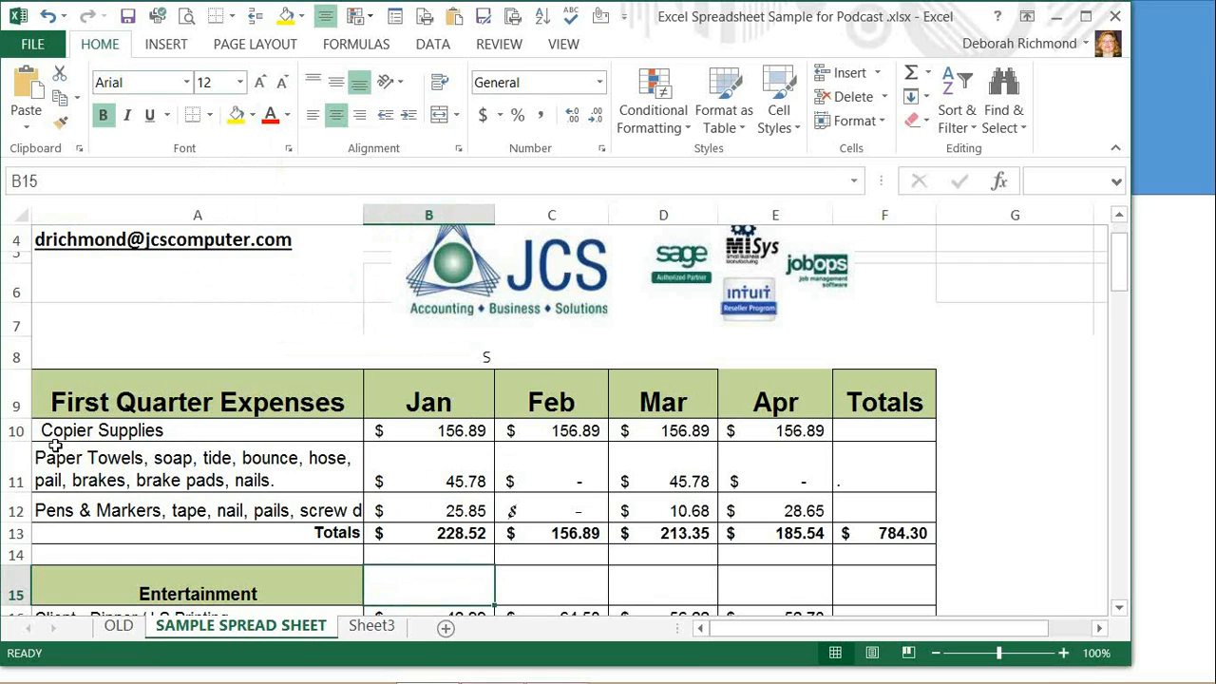
pyautogui.moveTo(55, 431); pyautogui.dragTo(857, 429)
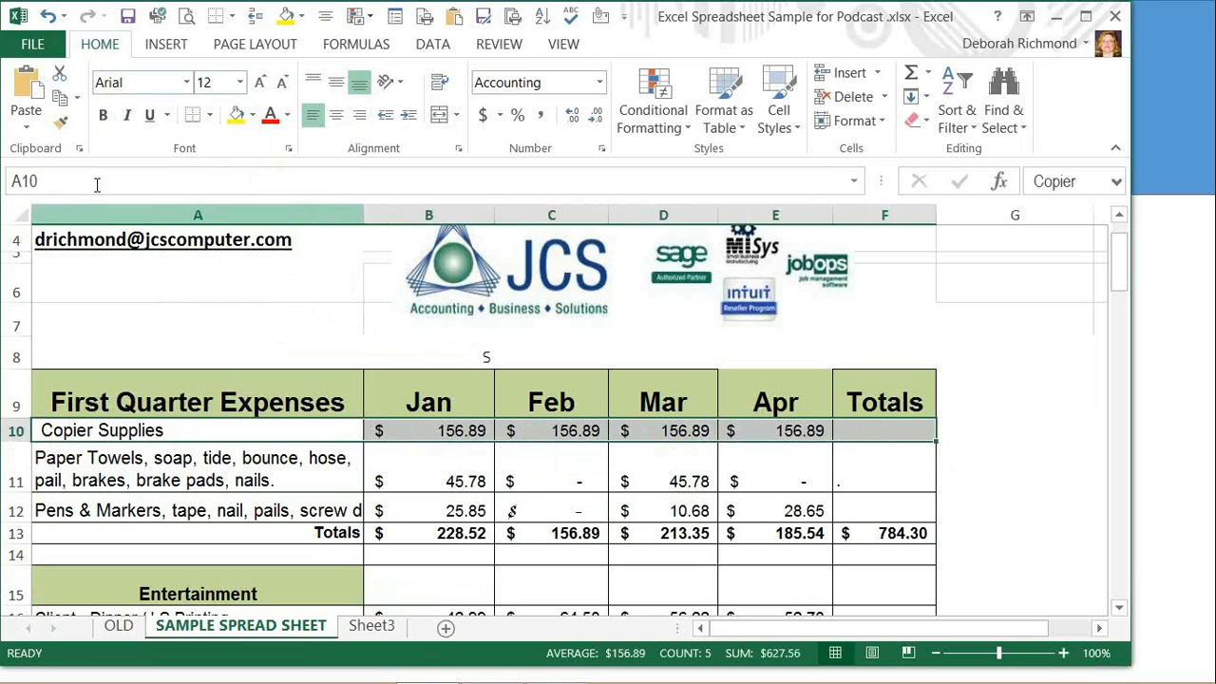
pyautogui.click(252, 115)
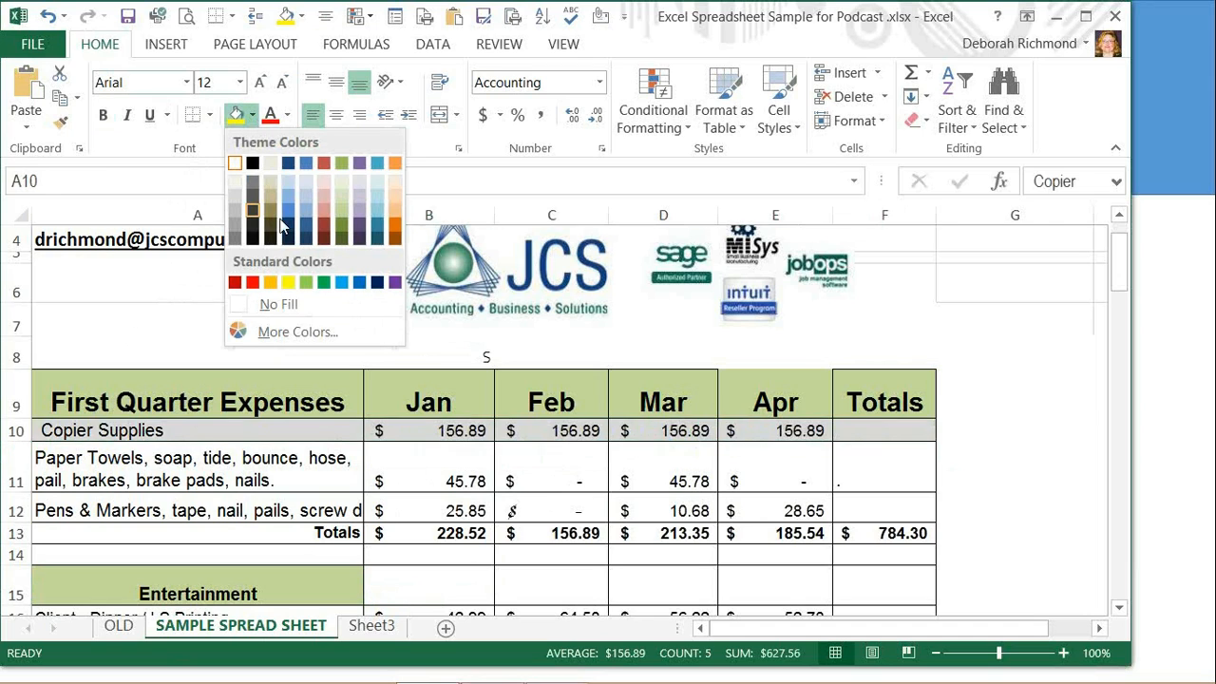
pyautogui.click(344, 208)
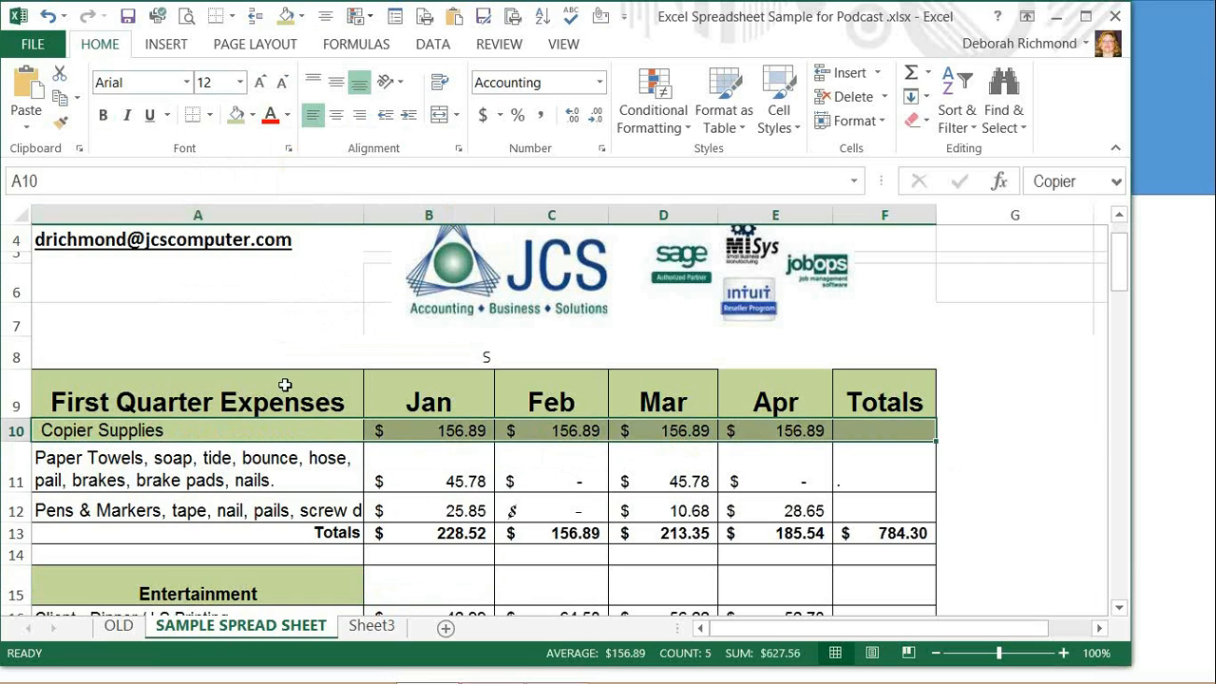
pyautogui.click(299, 446)
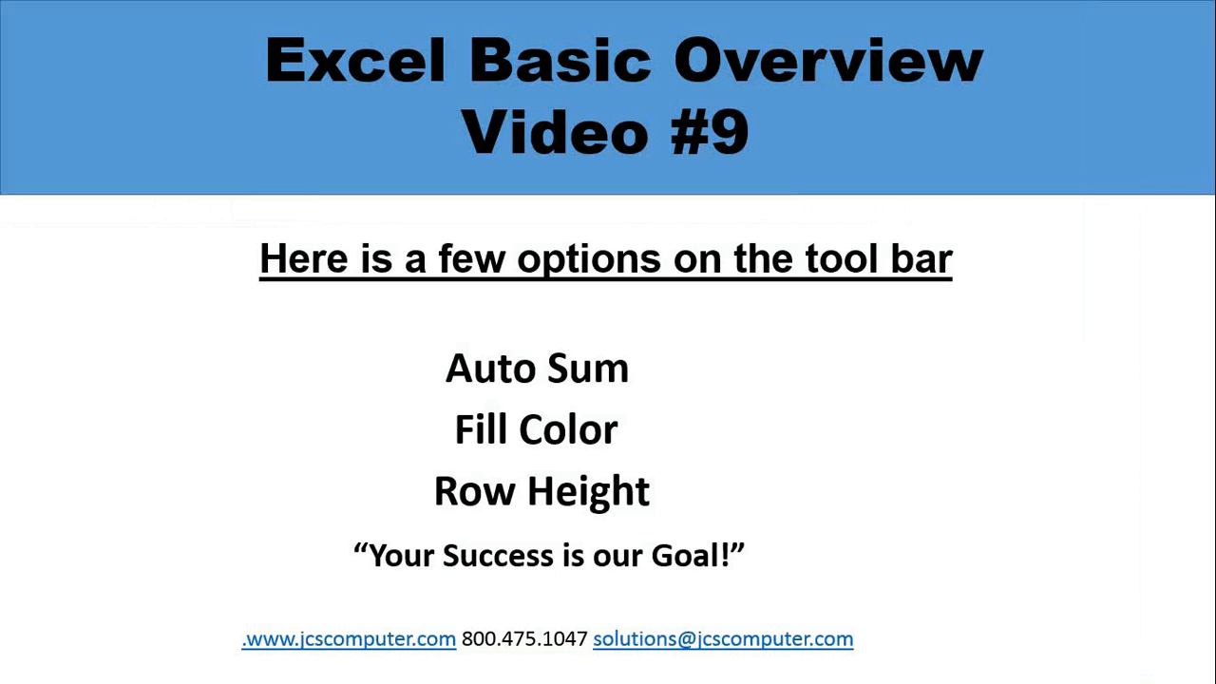
# Step: Advance the slide show to its closing slide and switch to the desktop
pyautogui.click(701, 408)
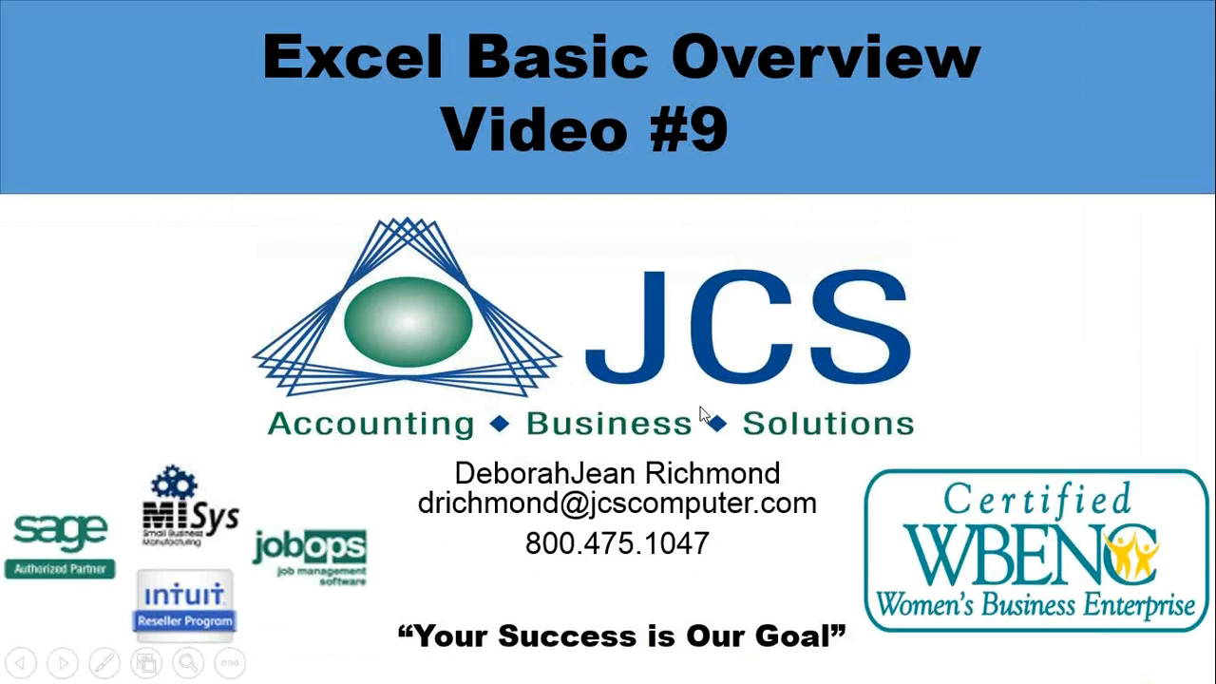
pyautogui.hotkey('alt', 'Tab')
pyautogui.hotkey('alt', 'Tab')
pyautogui.hotkey('alt', 'Tab')
pyautogui.hotkey('alt', 'Tab')
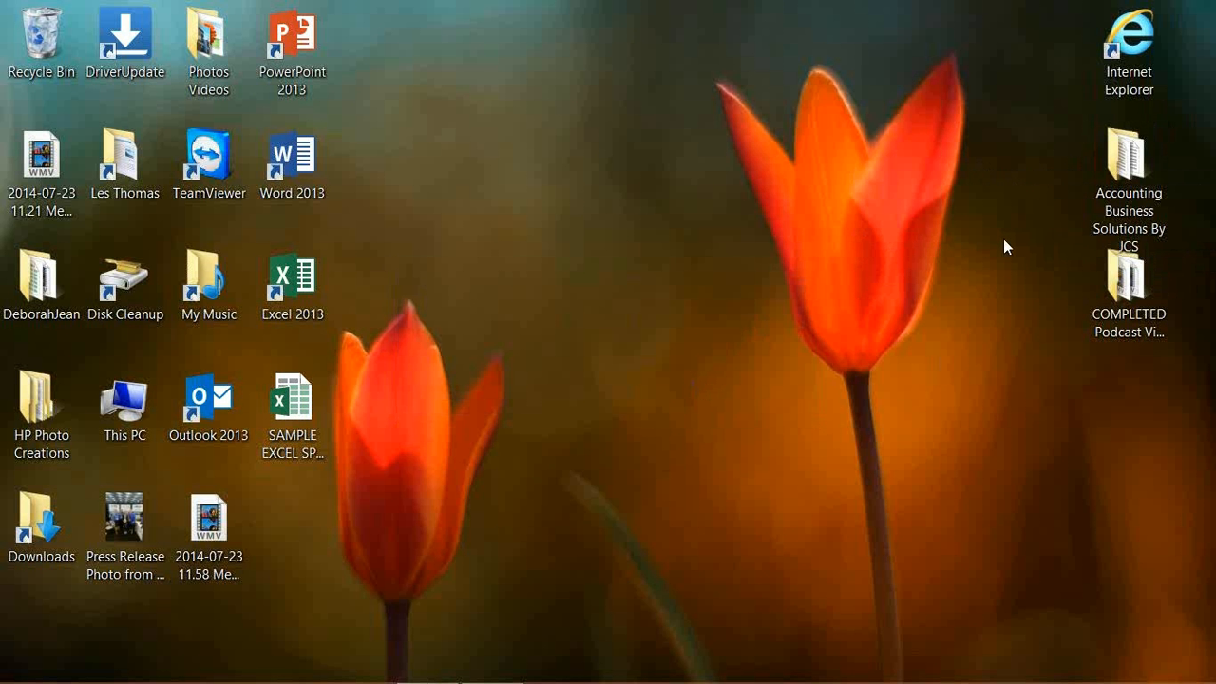
# Step: Open the workbook Excel Spreadsheet Sample for Podcast.xlsx from Excel Video Podcasts in the Accounting Business Solutions By JCS folder
pyautogui.click(1129, 167)
pyautogui.doubleClick(1129, 166)
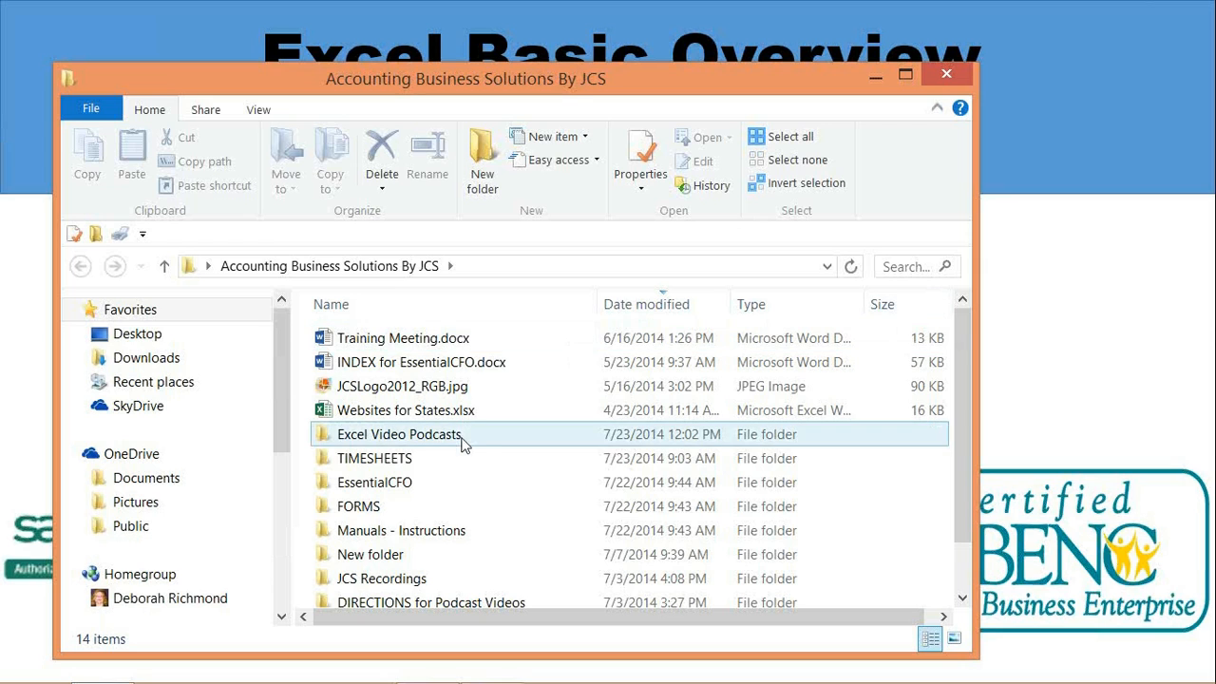
pyautogui.doubleClick(466, 434)
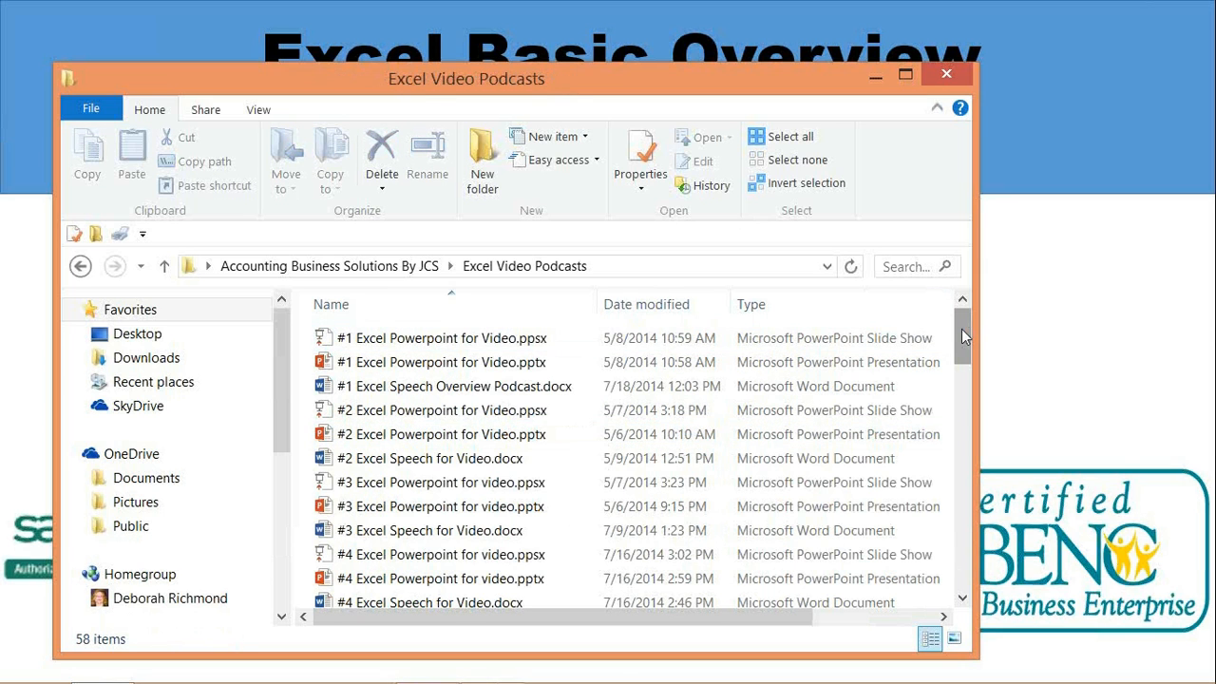
pyautogui.moveTo(964, 336); pyautogui.dragTo(960, 562)
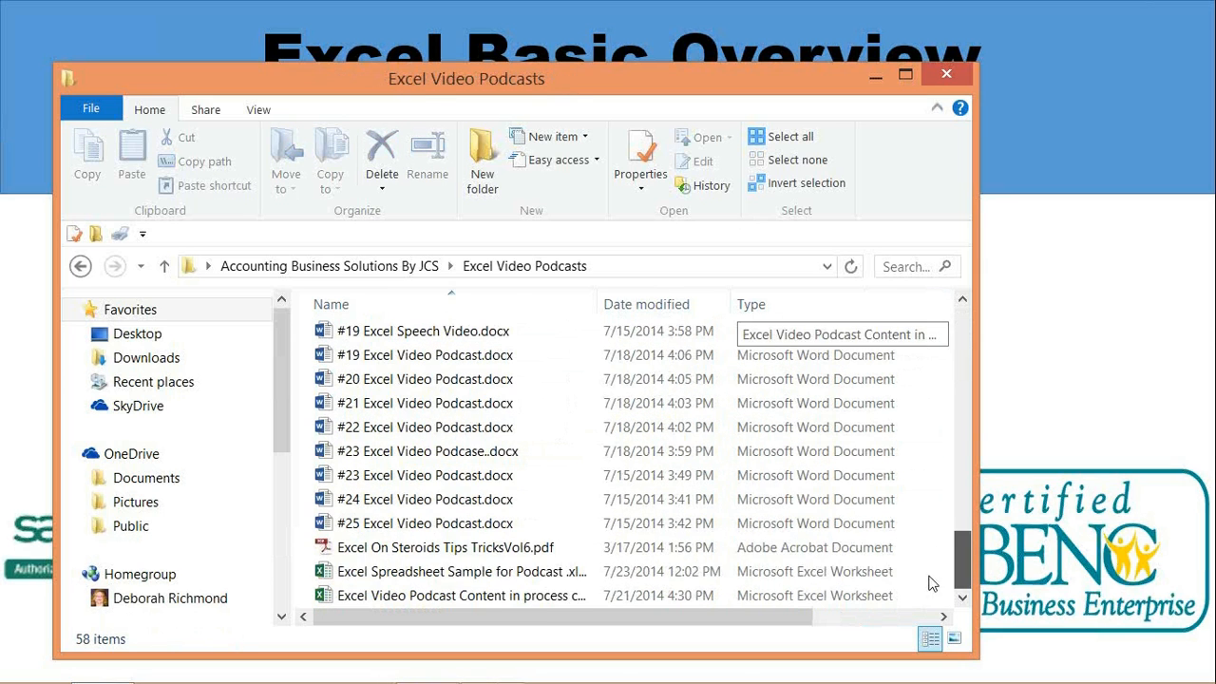
pyautogui.doubleClick(467, 574)
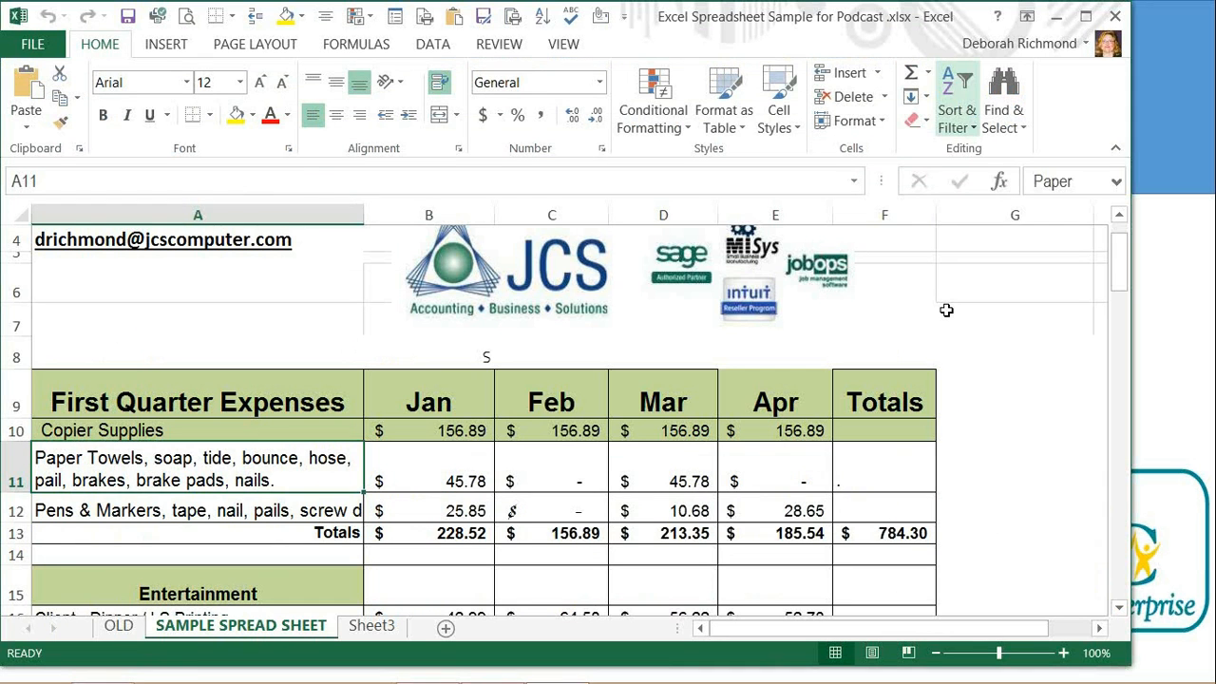
# Step: Make the Lumber row, row 23 under Shop Supplies, slightly taller
pyautogui.click(945, 309)
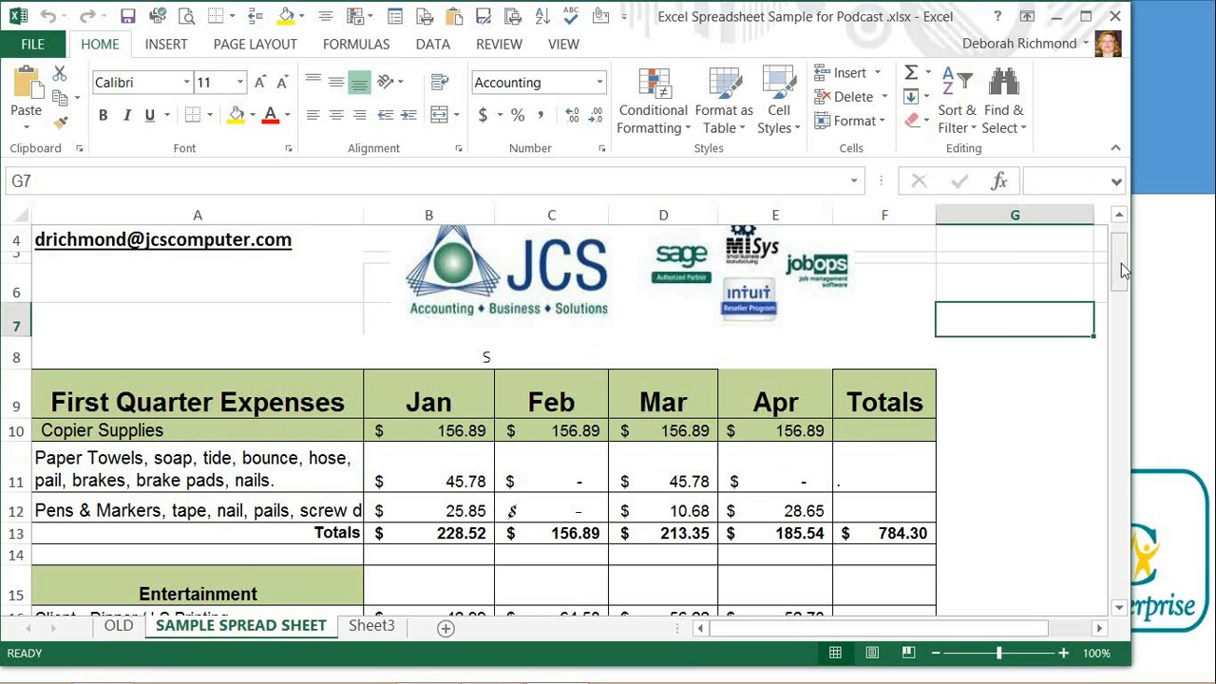
pyautogui.moveTo(1121, 274); pyautogui.dragTo(1122, 246)
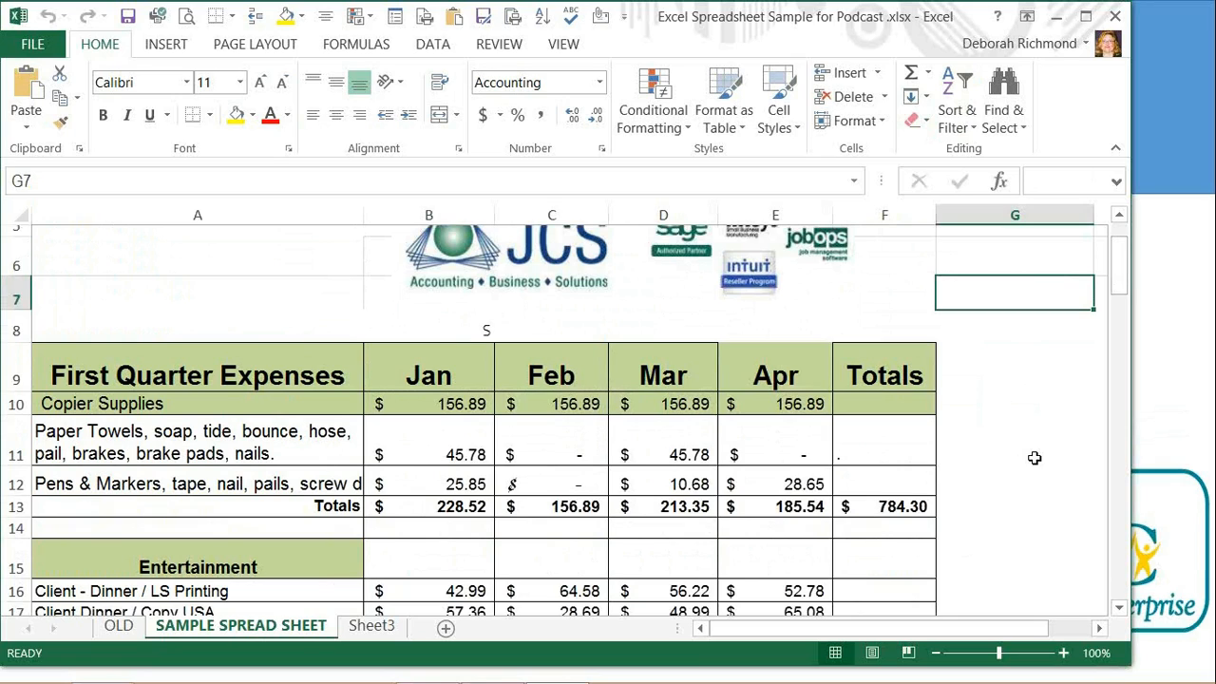
pyautogui.click(1121, 611)
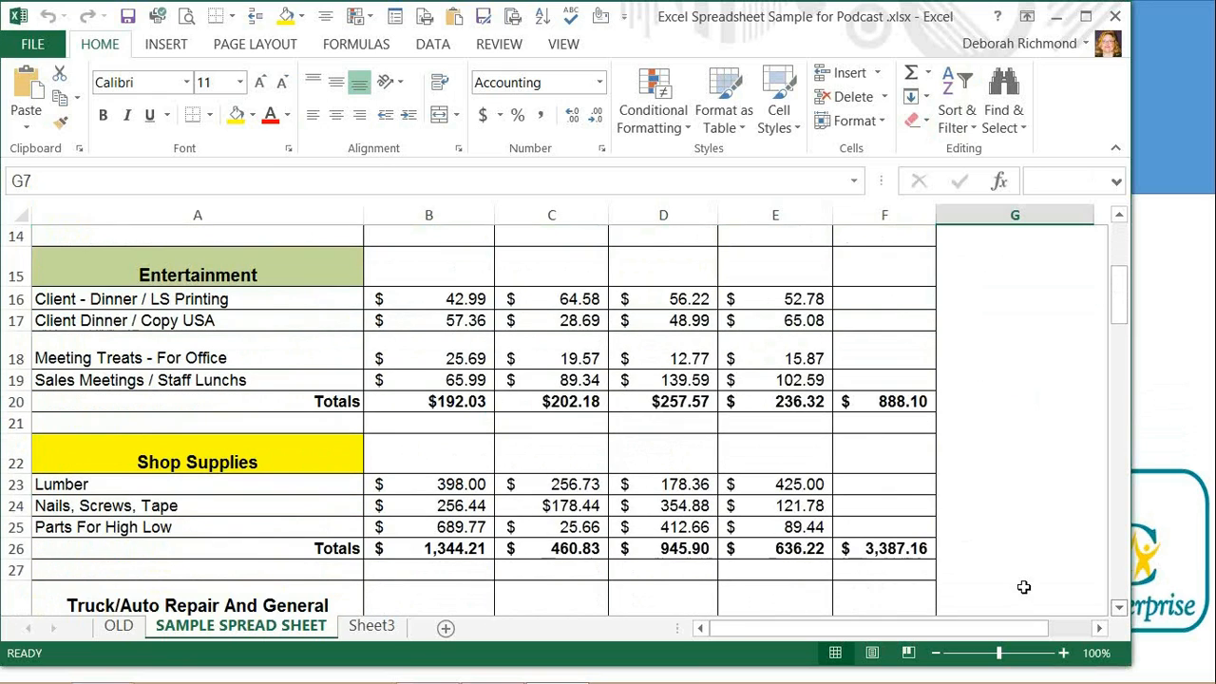
pyautogui.click(107, 485)
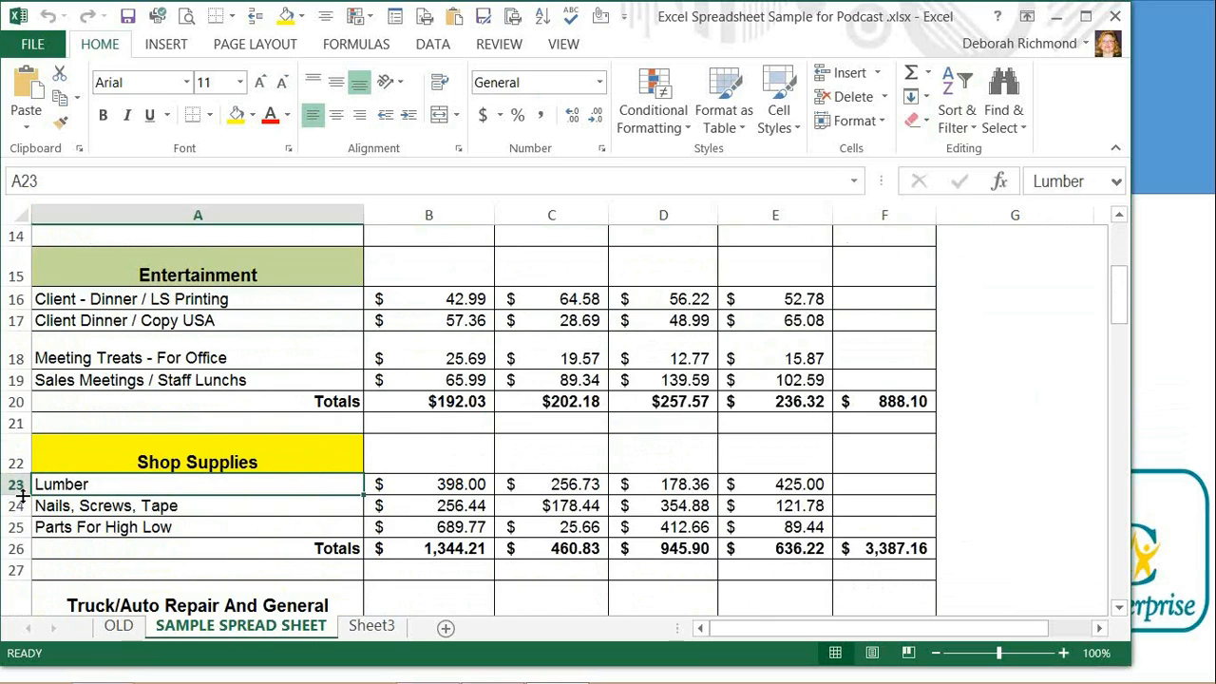
pyautogui.moveTo(23, 495)
pyautogui.mouseDown()
pyautogui.moveTo(24, 540)
pyautogui.moveTo(23, 500)
pyautogui.mouseUp()
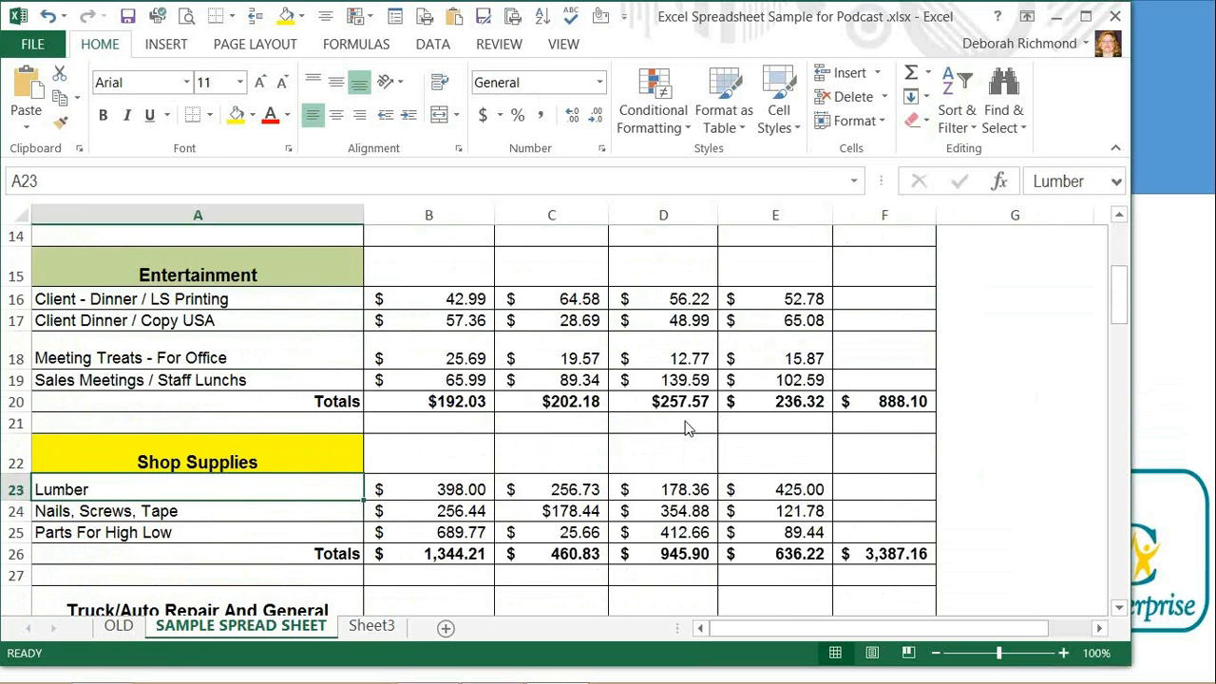
# Step: Switch to the PowerPoint slide show and leave its closing slide on display
pyautogui.hotkey('alt', 'Tab')
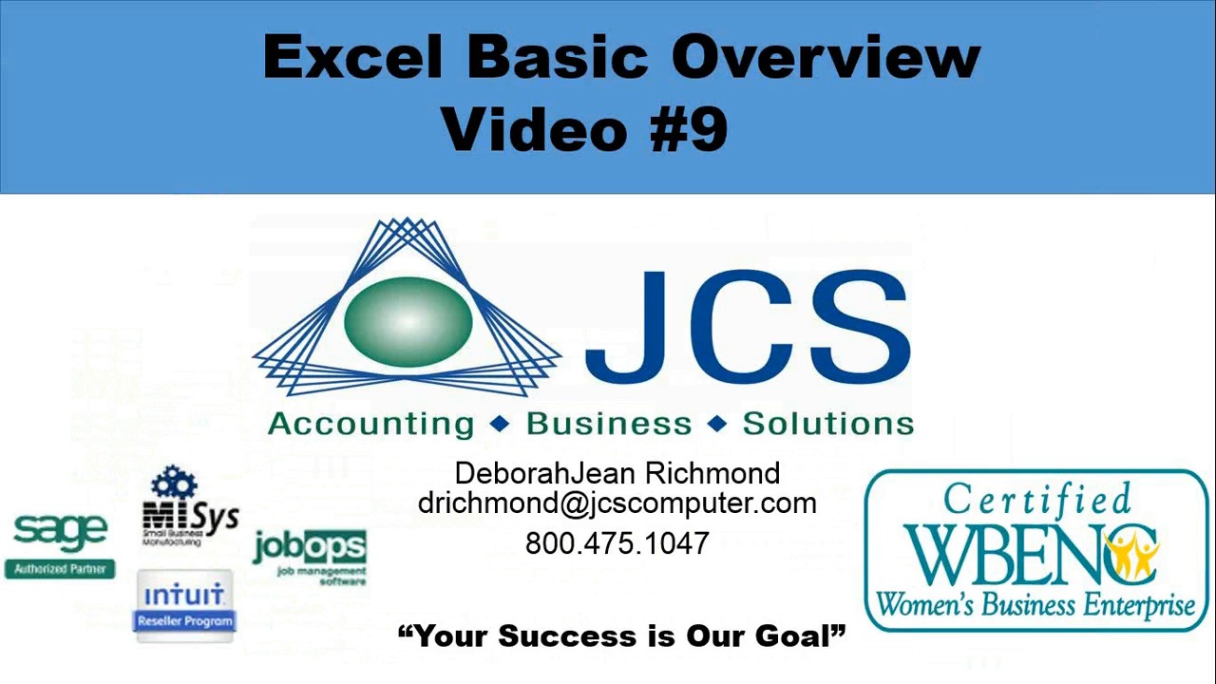
pyautogui.click(1061, 415)
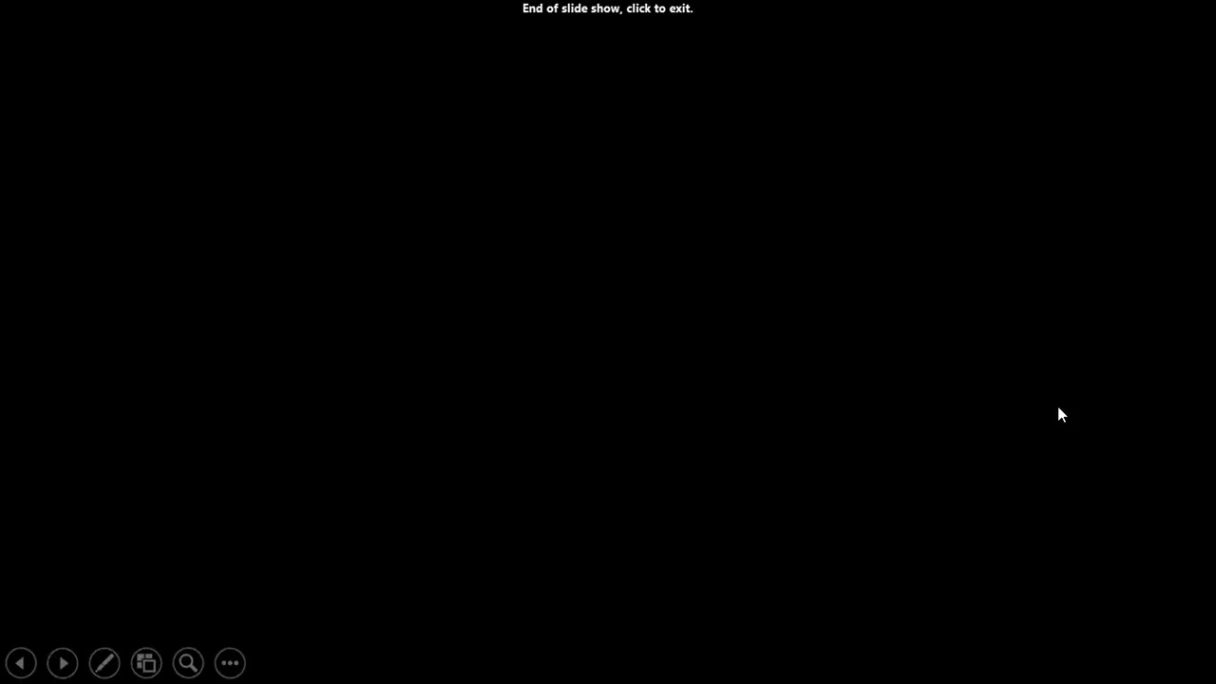
pyautogui.press('Left')
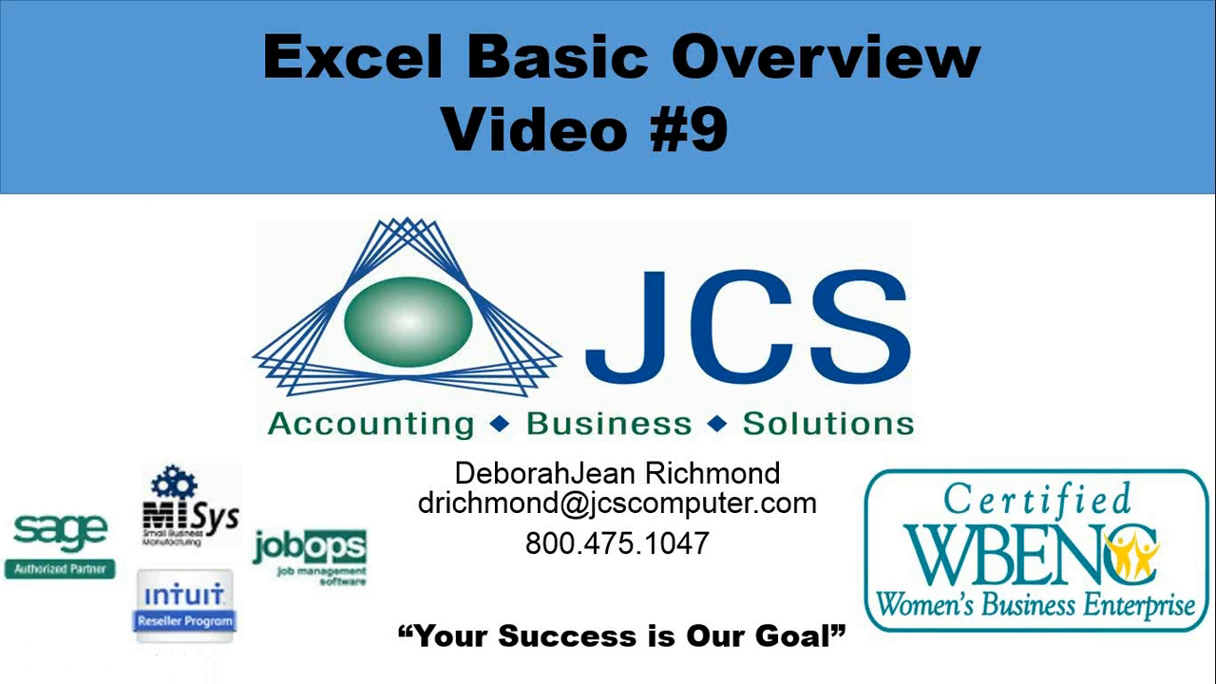